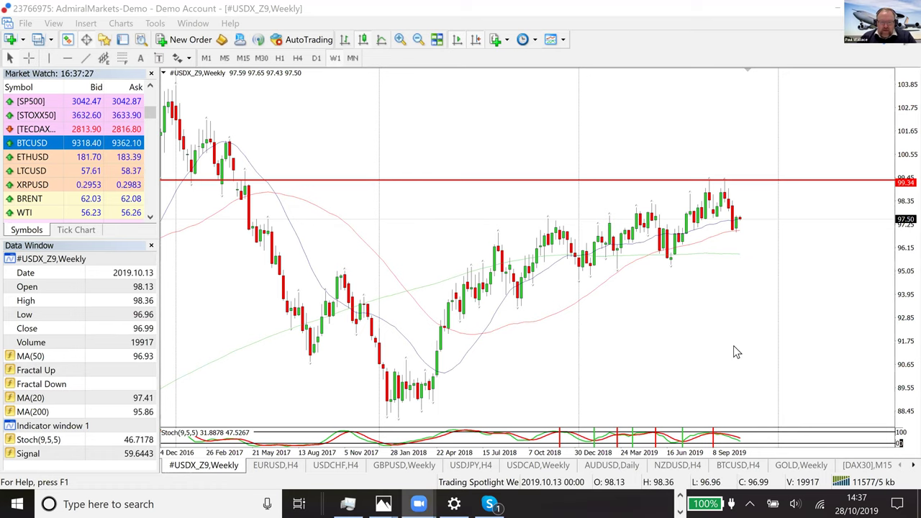
{"action": "left_click", "coordinate": [353, 58]}
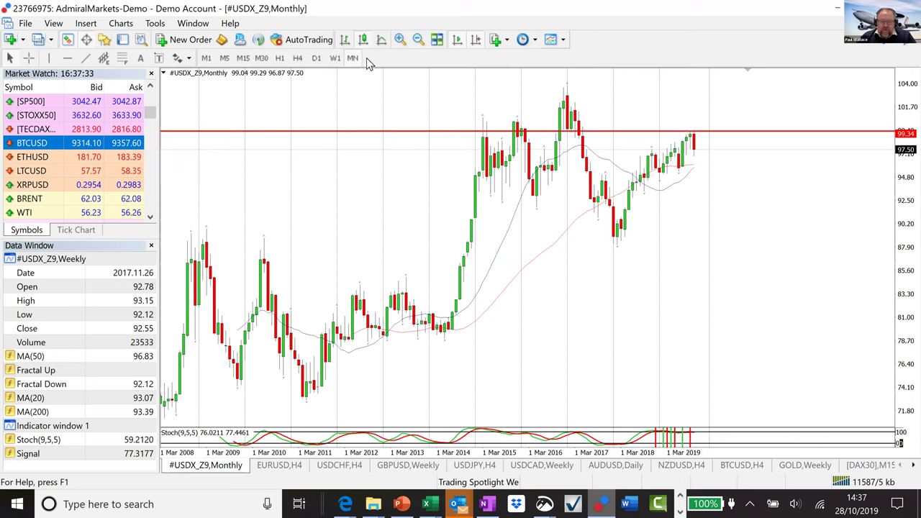
{"action": "left_click", "coordinate": [179, 58]}
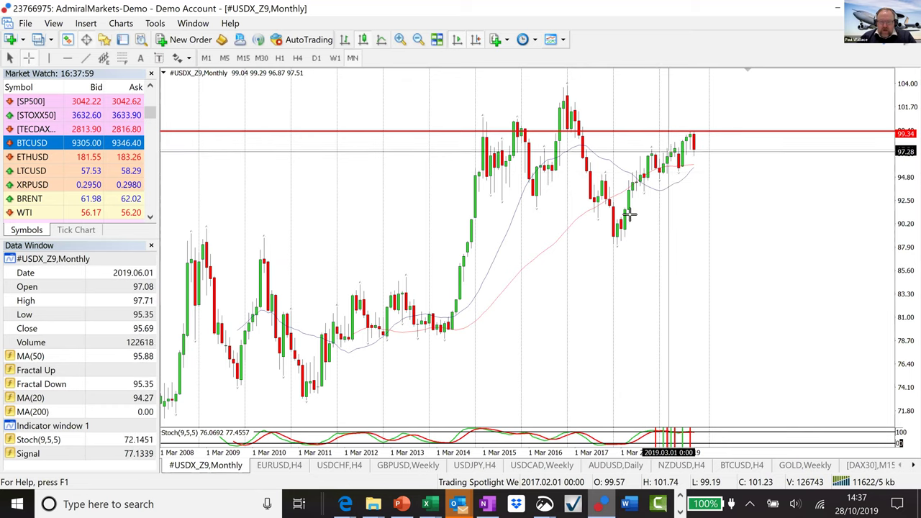
{"action": "left_click", "coordinate": [335, 59]}
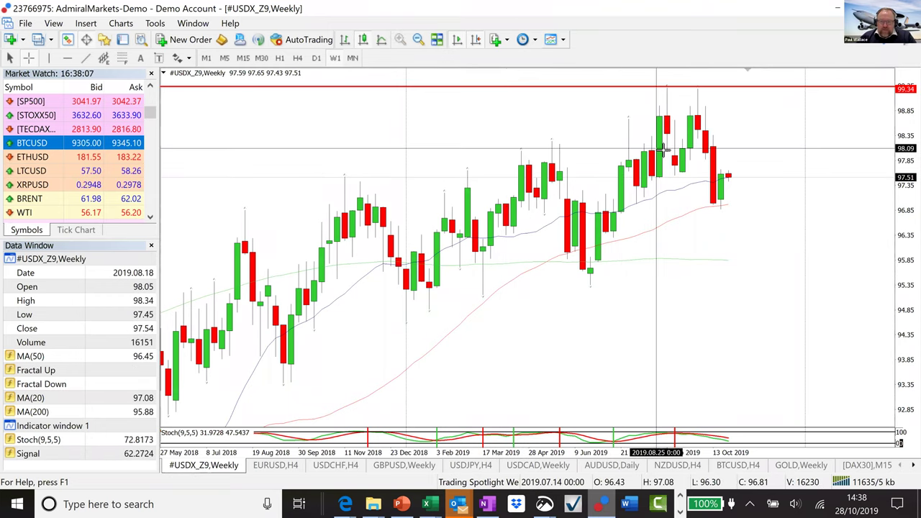
{"action": "mouse_move", "coordinate": [665, 91]}
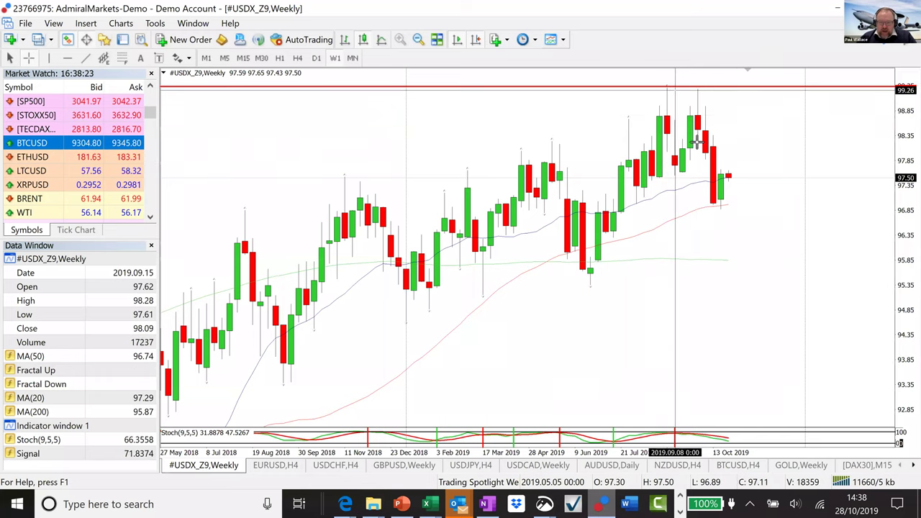
Step: Switch the USDX chart to 4-hour bars and zoom out back to September
{"action": "left_click", "coordinate": [299, 58]}
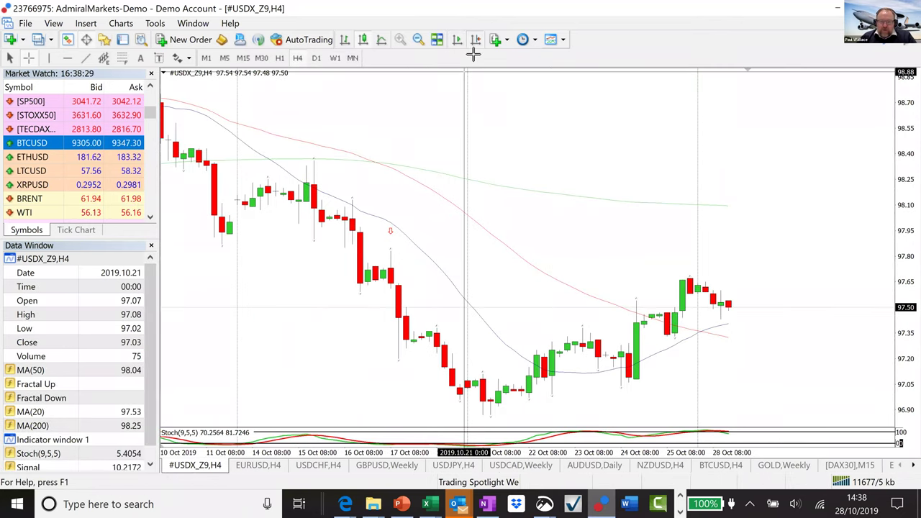
{"action": "scroll", "coordinate": [509, 127], "scroll_direction": "up", "scroll_amount": 5}
{"action": "scroll", "coordinate": [497, 98], "scroll_direction": "up", "scroll_amount": 3}
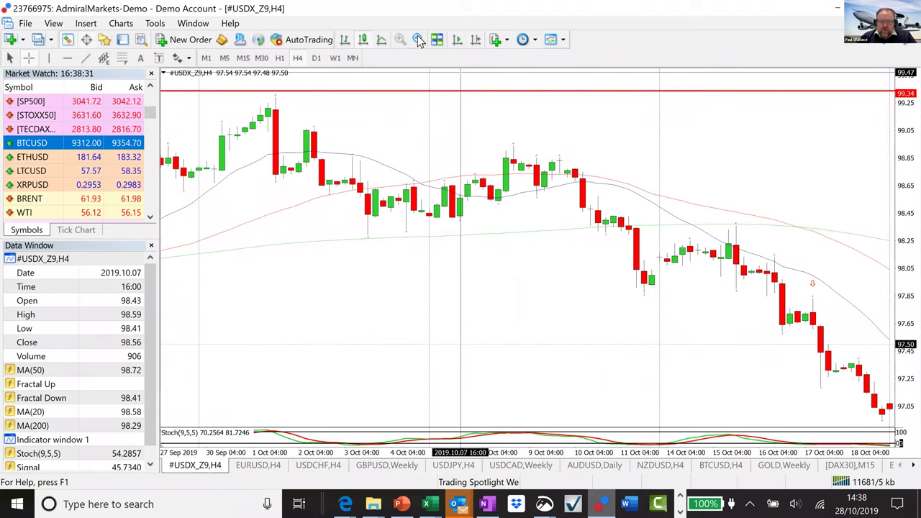
{"action": "left_click", "coordinate": [418, 40]}
{"action": "scroll", "coordinate": [536, 150], "scroll_direction": "up", "scroll_amount": 5}
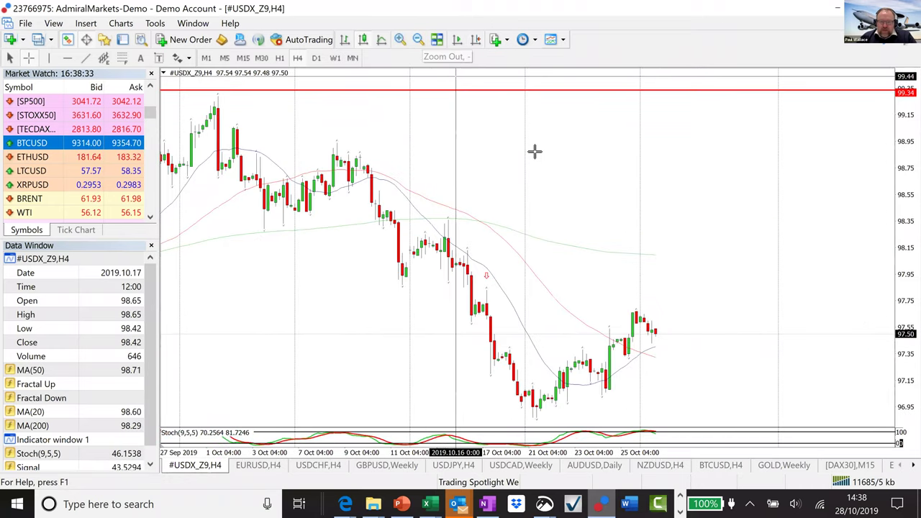
{"action": "scroll", "coordinate": [549, 149], "scroll_direction": "up", "scroll_amount": 8}
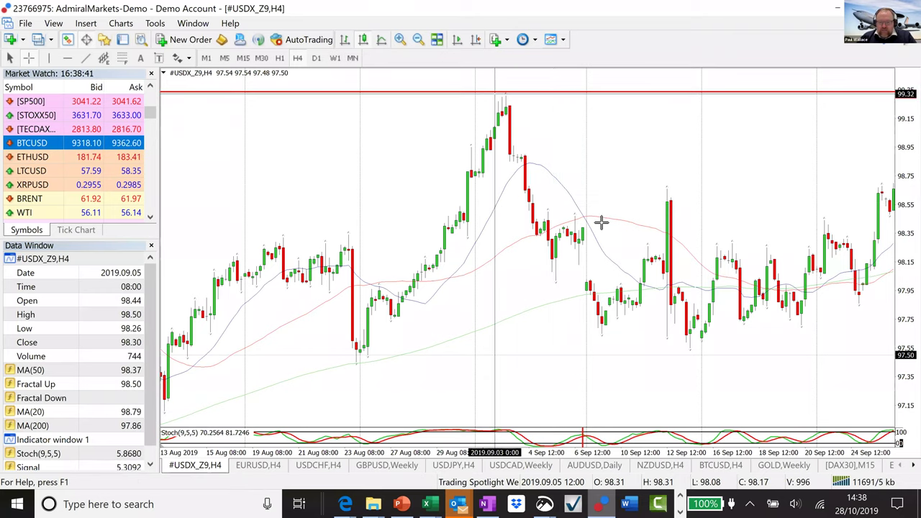
Step: Lower the red resistance line to 99.30 with the crosshair readout off
{"action": "scroll", "coordinate": [727, 247], "scroll_direction": "down", "scroll_amount": 3}
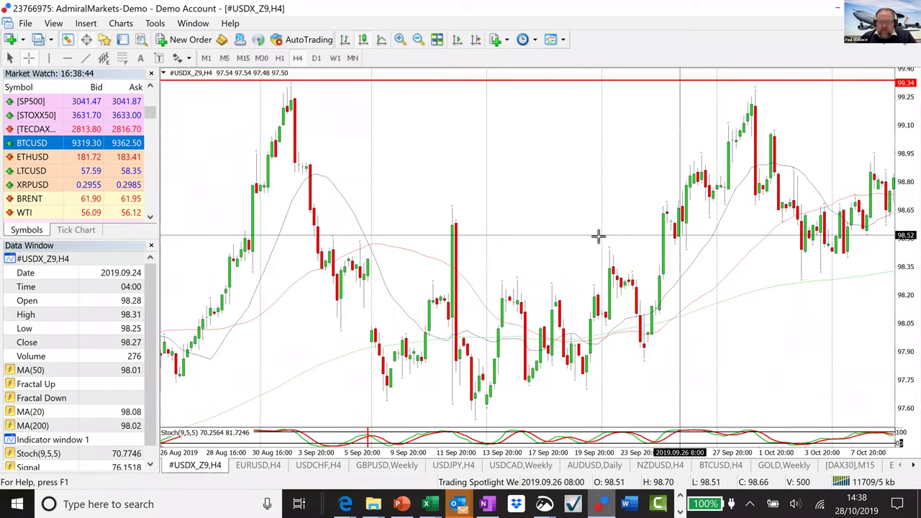
{"action": "scroll", "coordinate": [605, 201], "scroll_direction": "down", "scroll_amount": 2}
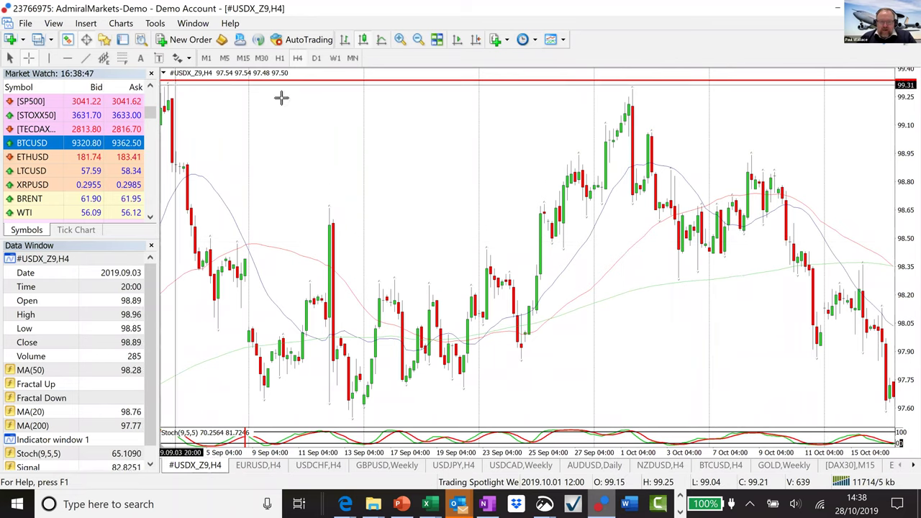
{"action": "middle_click", "coordinate": [423, 81]}
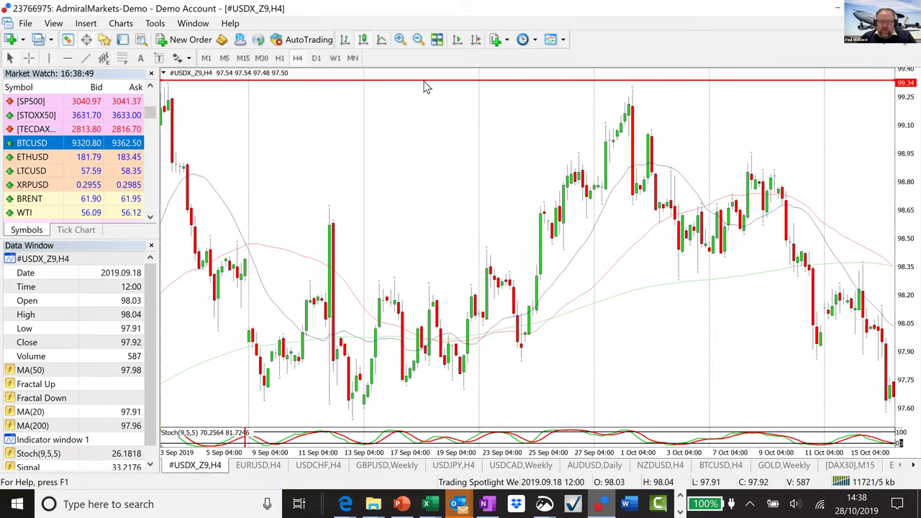
{"action": "left_click_drag", "start_coordinate": [424, 83], "coordinate": [425, 87]}
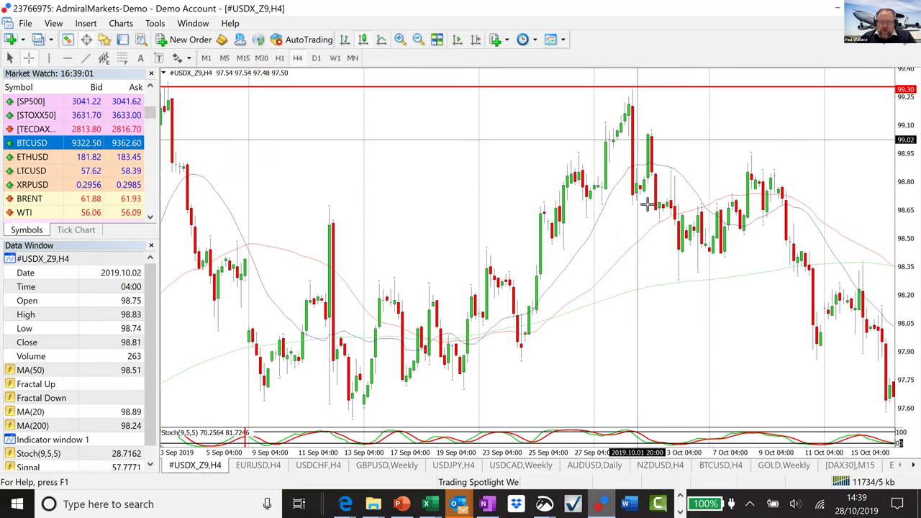
Step: Place a down arrow above the early-October high beneath the 99.30 line
{"action": "left_click", "coordinate": [86, 23]}
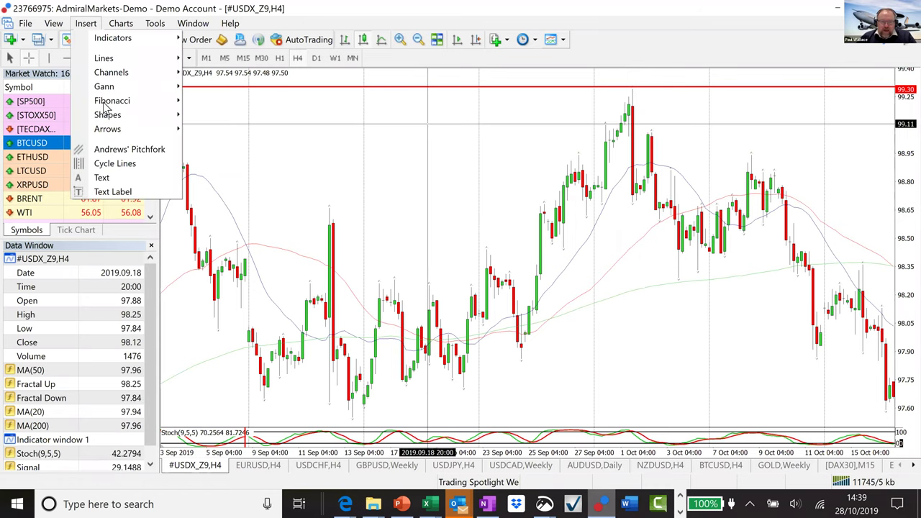
{"action": "mouse_move", "coordinate": [126, 129]}
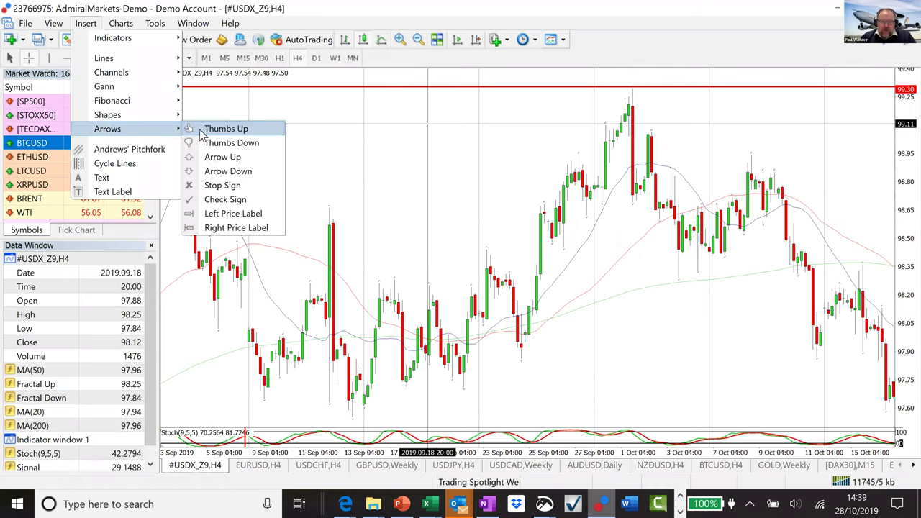
{"action": "left_click", "coordinate": [218, 172]}
{"action": "left_click", "coordinate": [633, 75]}
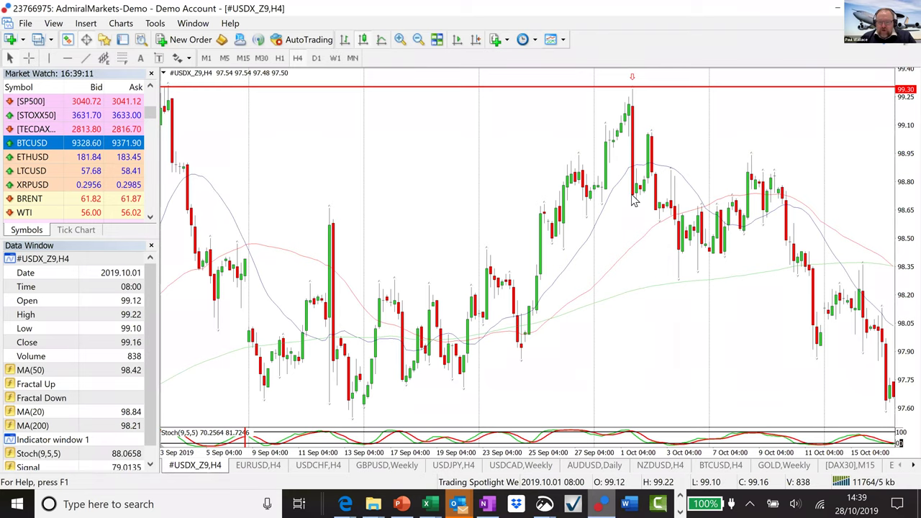
Step: Review the September highs near 99.2 with the crosshair turned back on
{"action": "scroll", "coordinate": [594, 220], "scroll_direction": "down", "scroll_amount": 3}
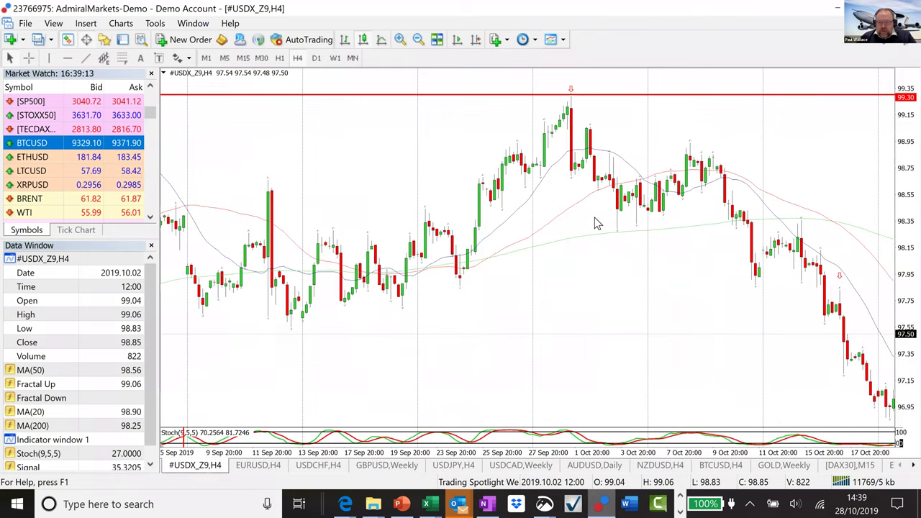
{"action": "scroll", "coordinate": [594, 223], "scroll_direction": "down", "scroll_amount": 2}
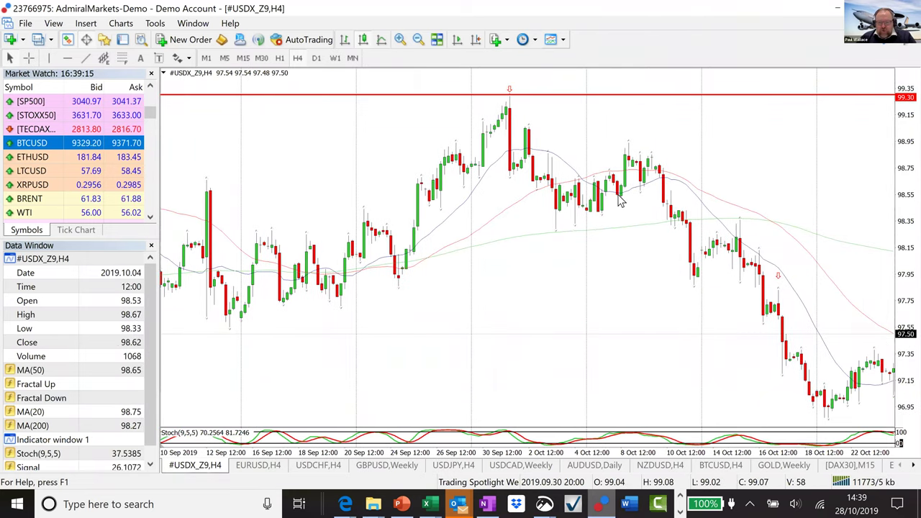
{"action": "scroll", "coordinate": [760, 337], "scroll_direction": "down", "scroll_amount": 2}
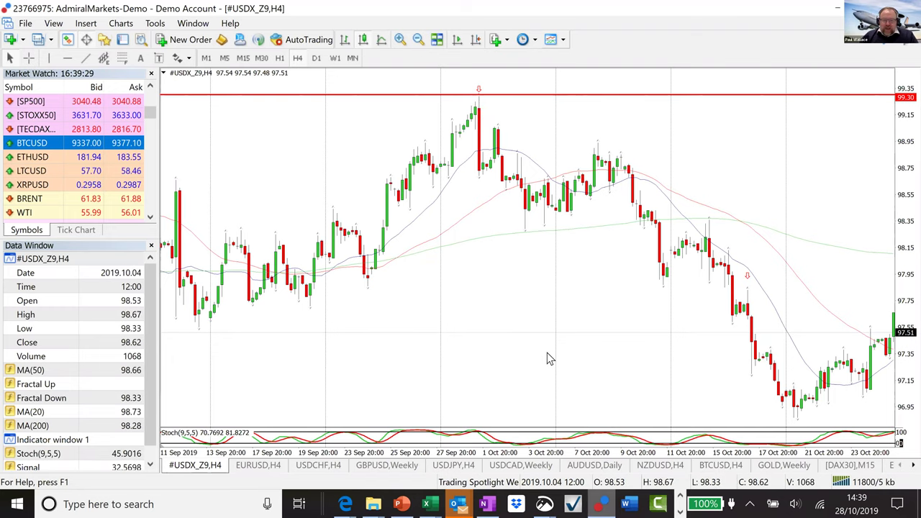
{"action": "scroll", "coordinate": [550, 352], "scroll_direction": "left", "scroll_amount": 4}
{"action": "scroll", "coordinate": [564, 338], "scroll_direction": "left", "scroll_amount": 1}
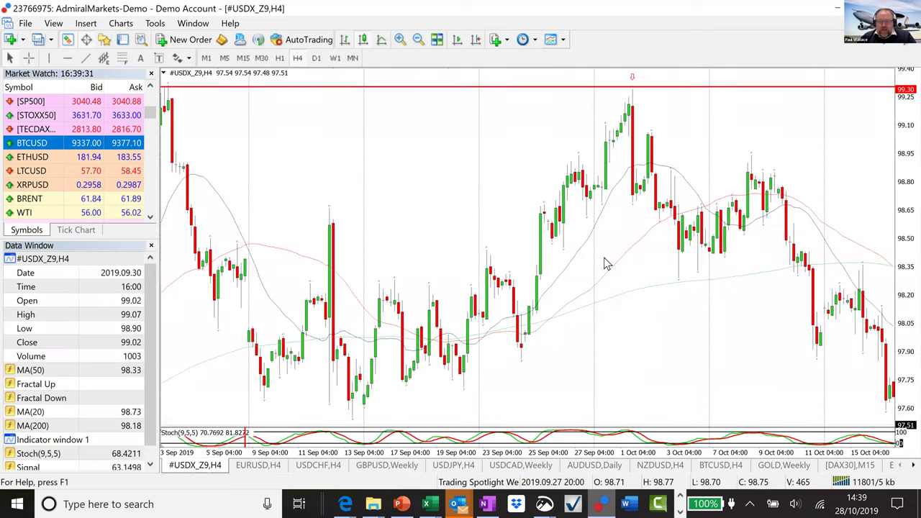
{"action": "left_click", "coordinate": [27, 58]}
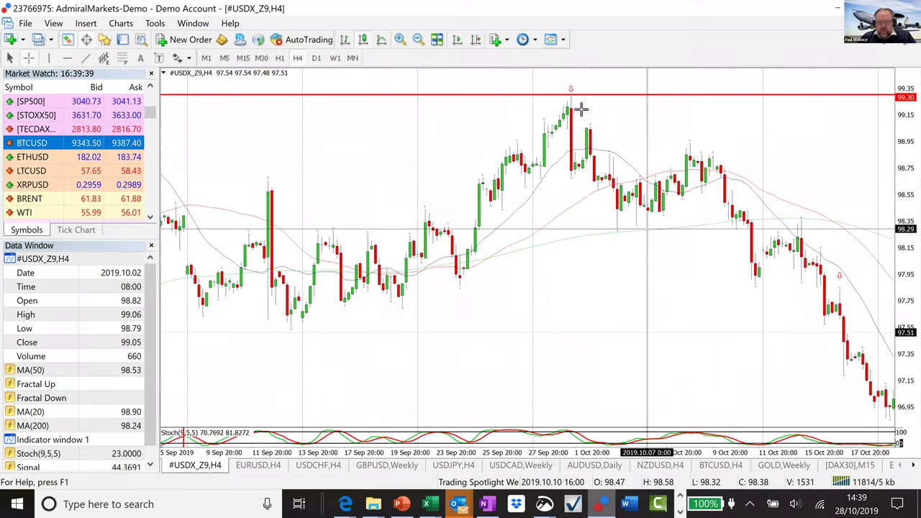
{"action": "scroll", "coordinate": [583, 126], "scroll_direction": "down", "scroll_amount": 2}
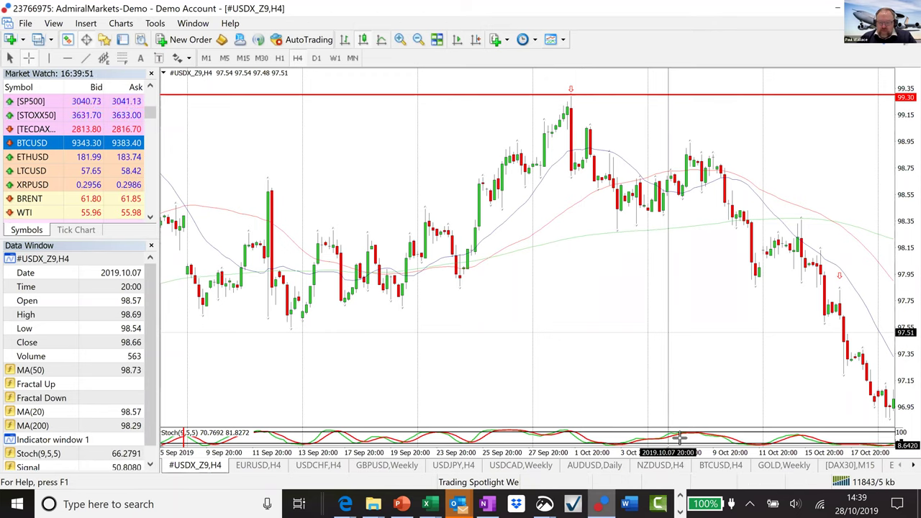
Step: On the GBPUSD weekly chart, set the red support line at 1.20000 under the 2016 and 2019 lows
{"action": "left_click", "coordinate": [382, 465]}
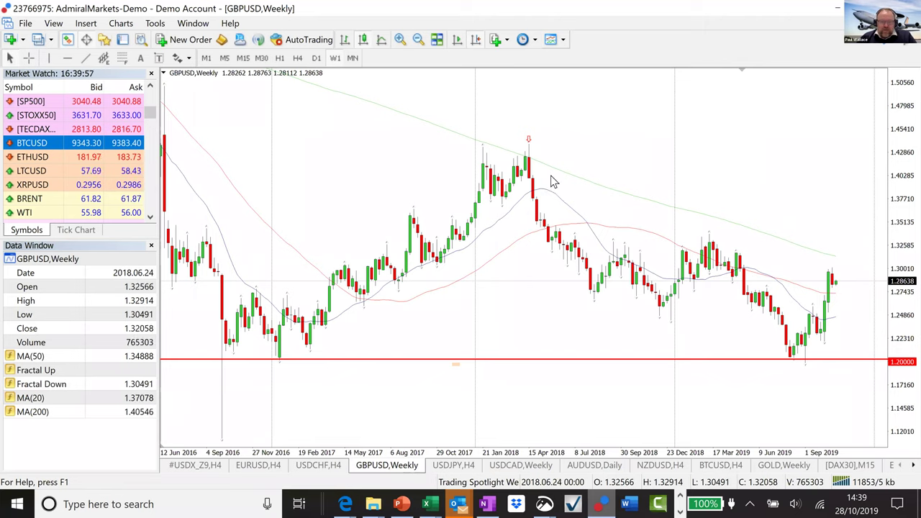
{"action": "key", "text": "ctrl+f"}
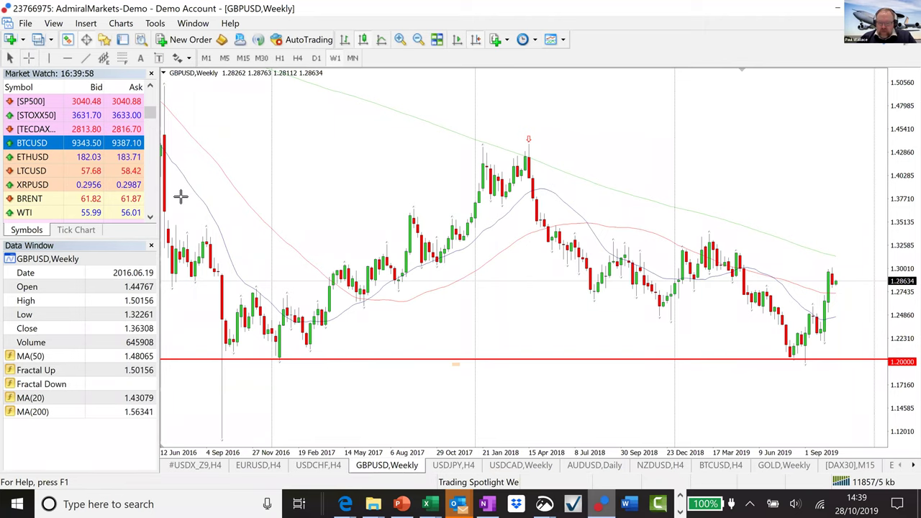
{"action": "left_click", "coordinate": [547, 144]}
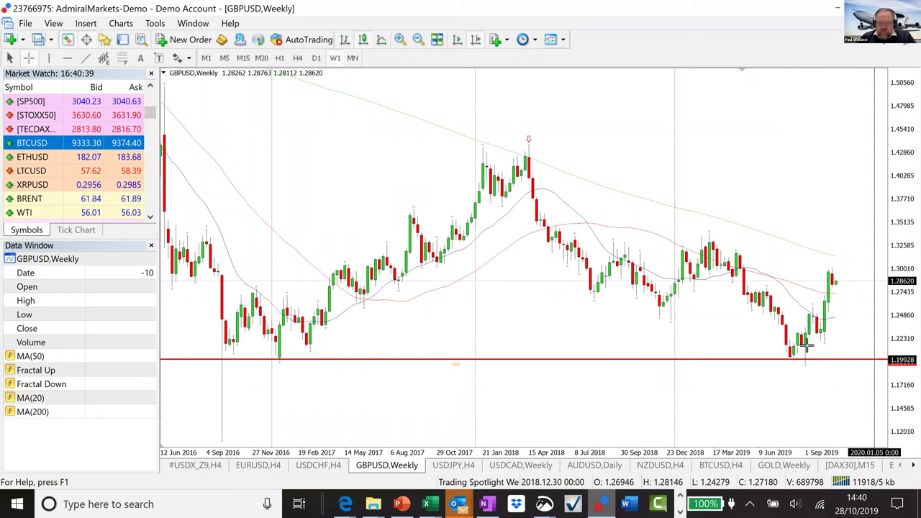
{"action": "left_click_drag", "start_coordinate": [808, 359], "coordinate": [804, 361]}
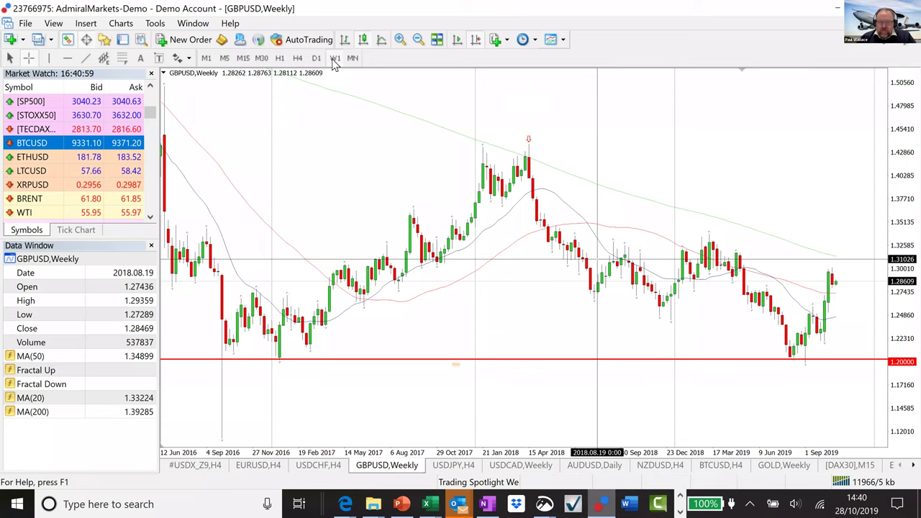
Step: Show GBPUSD on 4-hour bars, zoomed in on the latest October 2019 rally toward 1.30
{"action": "left_click", "coordinate": [297, 57]}
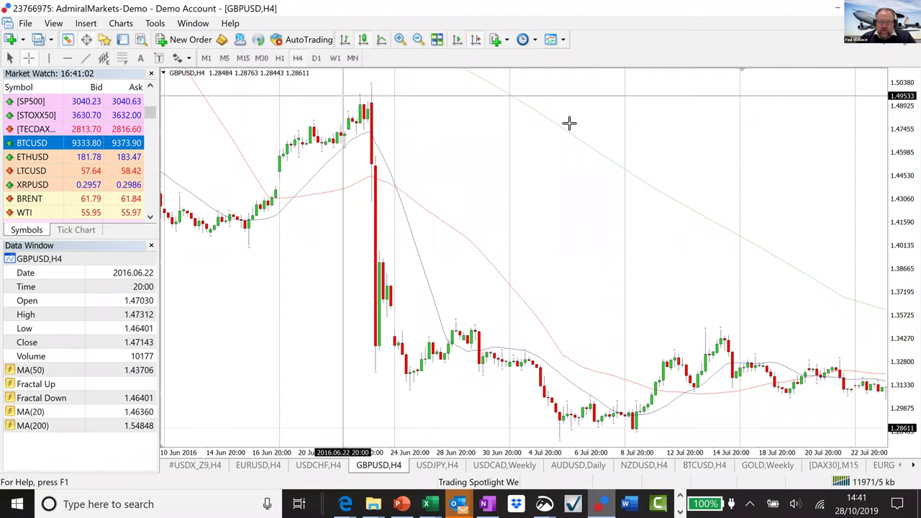
{"action": "scroll", "coordinate": [568, 123], "scroll_direction": "up", "scroll_amount": 4}
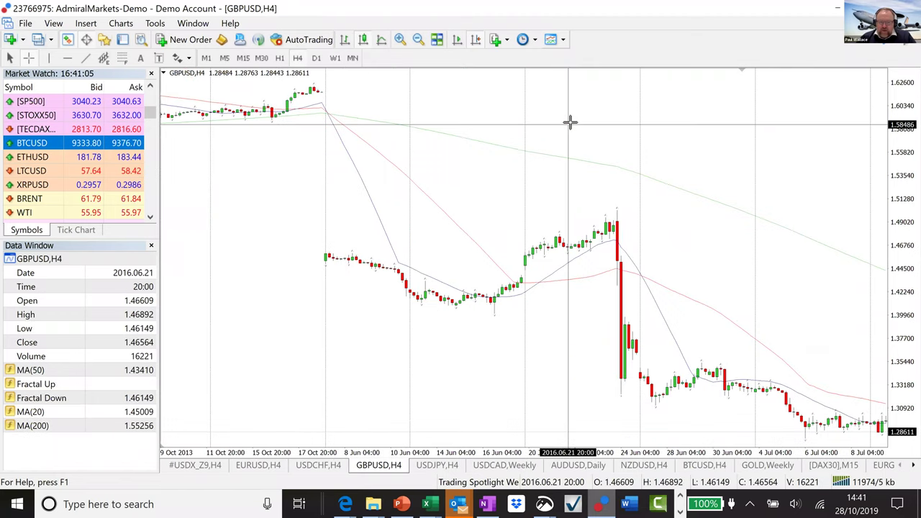
{"action": "left_click", "coordinate": [476, 42]}
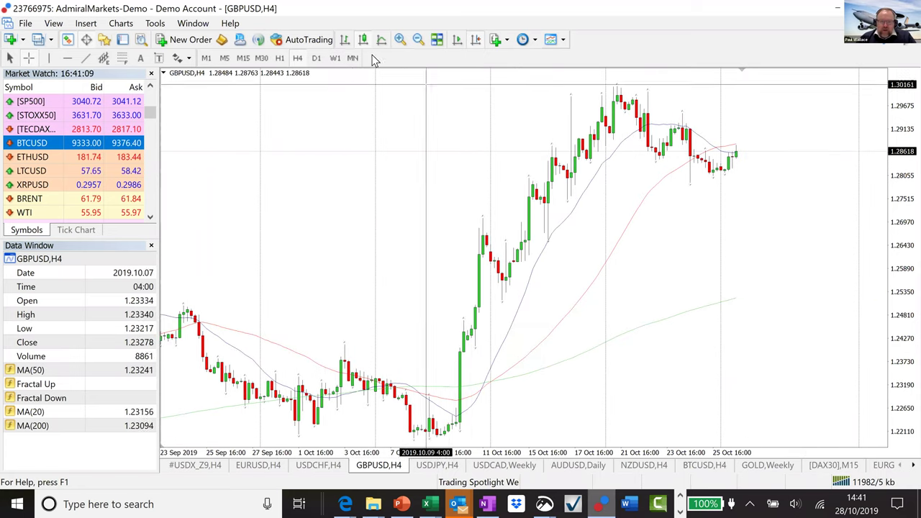
{"action": "left_click", "coordinate": [400, 38]}
{"action": "scroll", "coordinate": [584, 210], "scroll_direction": "down", "scroll_amount": 5}
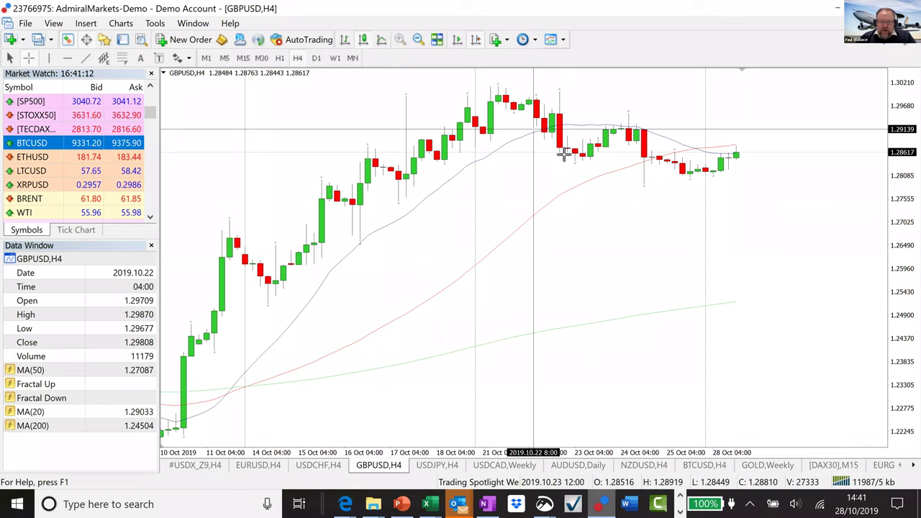